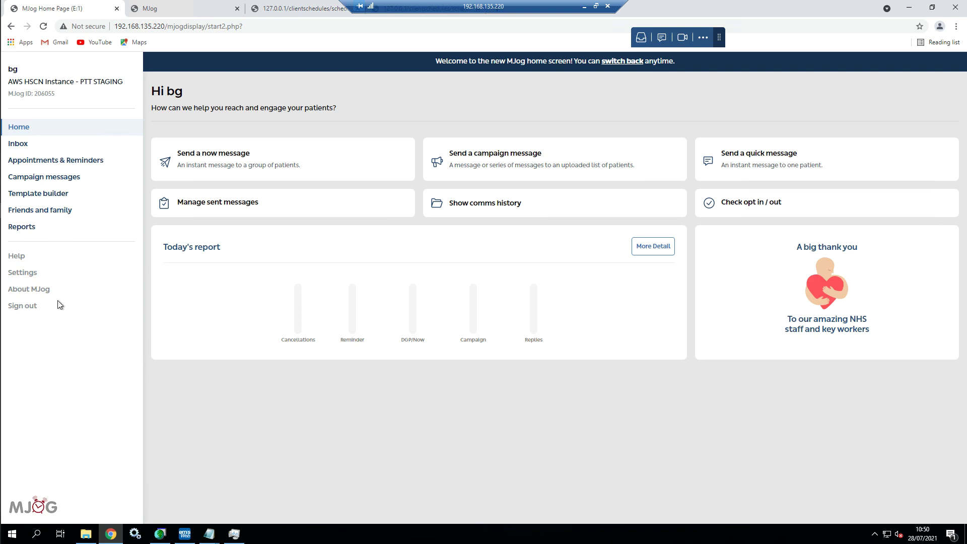
Open the default Appointment Reminder message template for editing from the message template settings
left_click(33, 276)
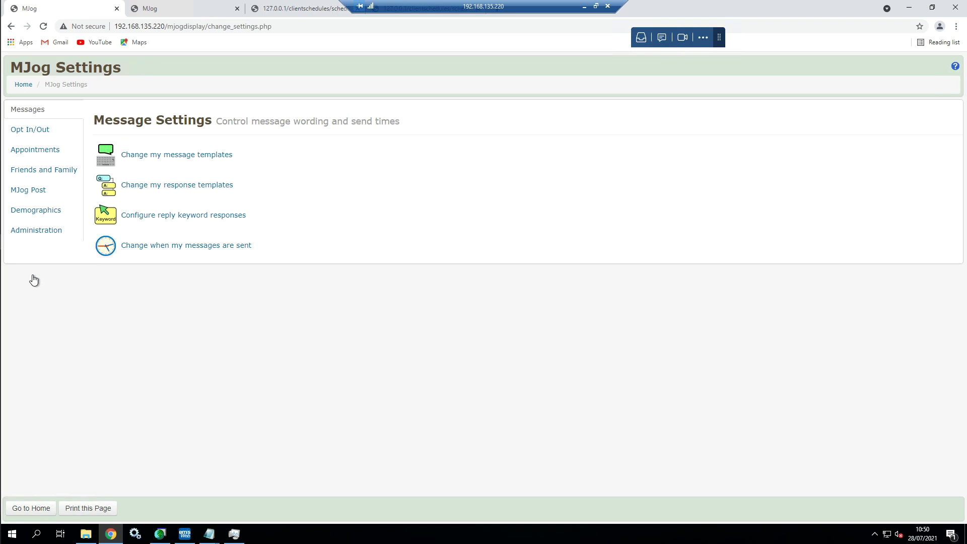
left_click(171, 157)
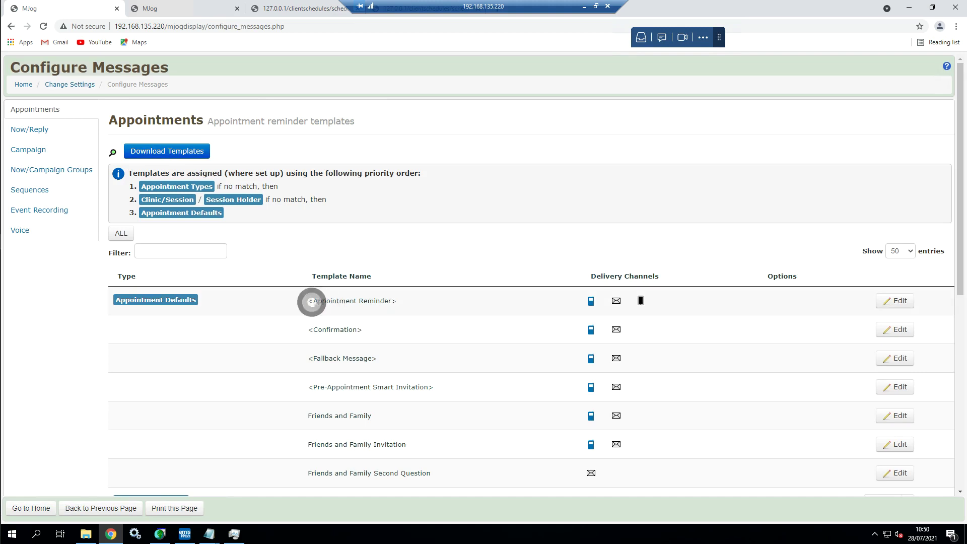
left_click_drag(312, 301, 391, 301)
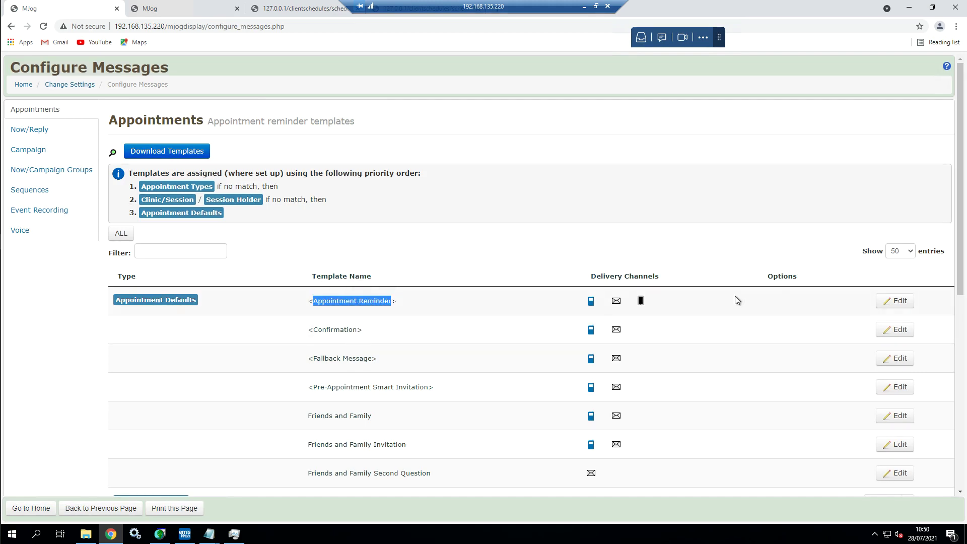
left_click(883, 302)
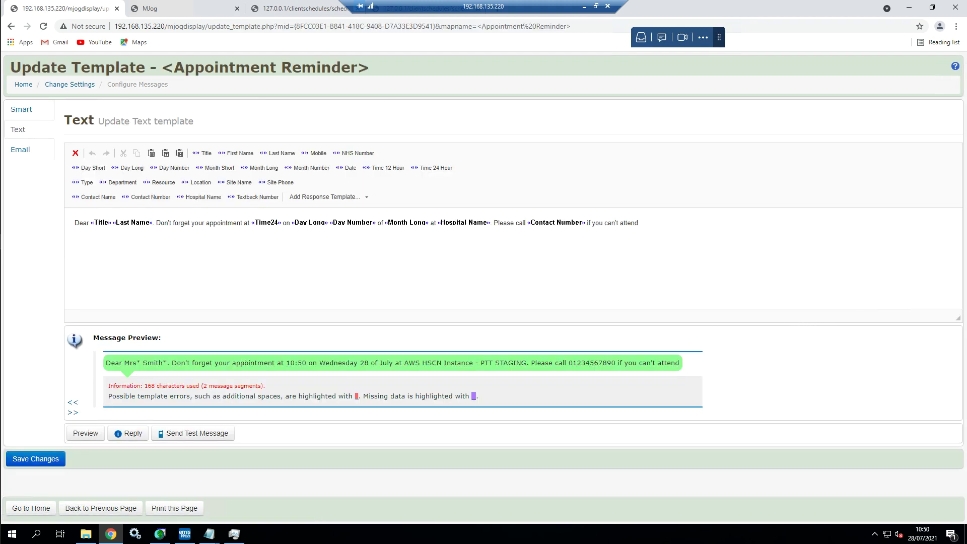
Review the Appointment Reminder text template's wording and its message preview
left_click_drag(107, 362, 679, 363)
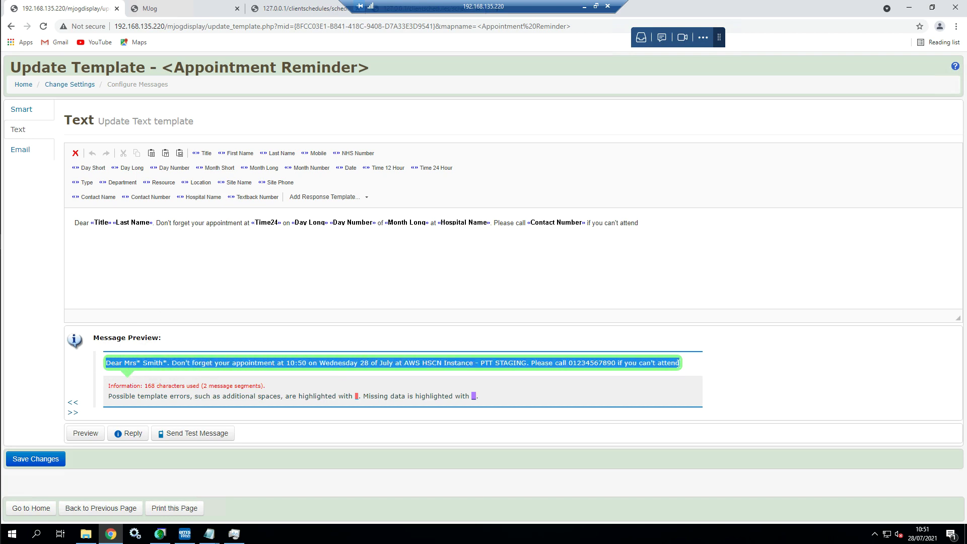
left_click(675, 224)
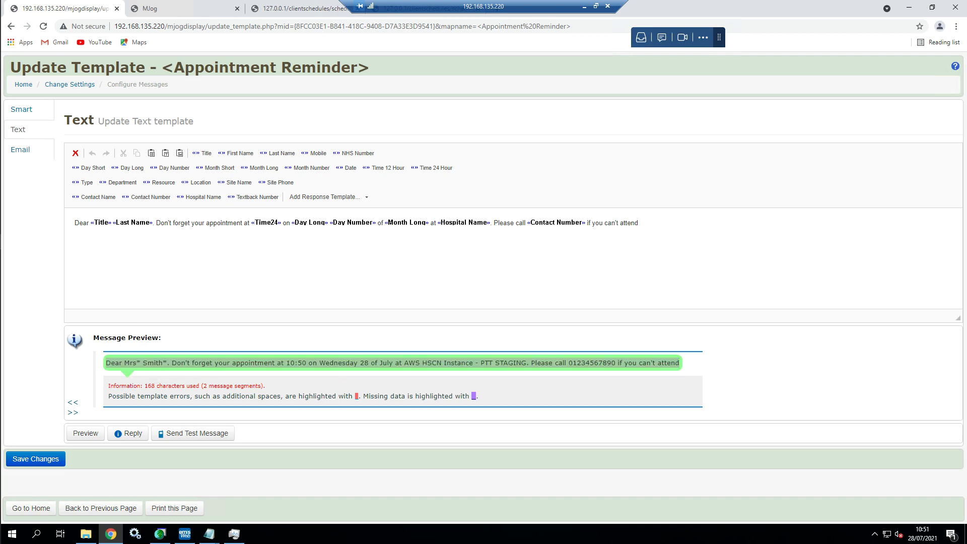
left_click(651, 220)
left_click_drag(650, 221, 74, 222)
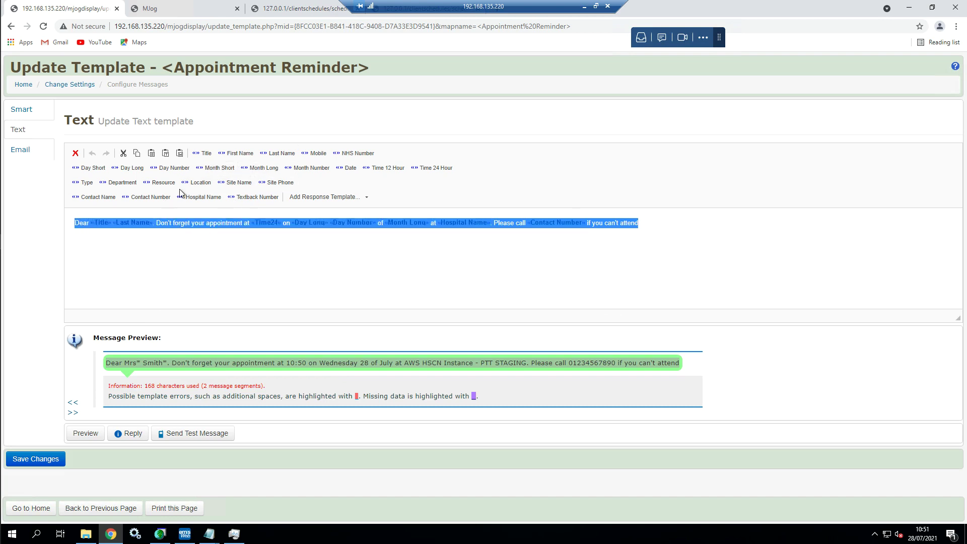
left_click(448, 260)
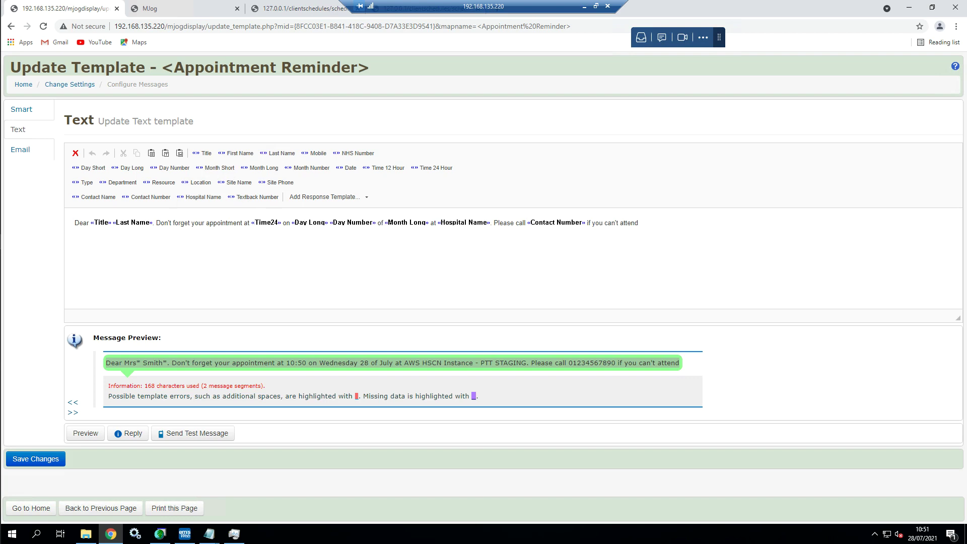
left_click(484, 253)
left_click(657, 339)
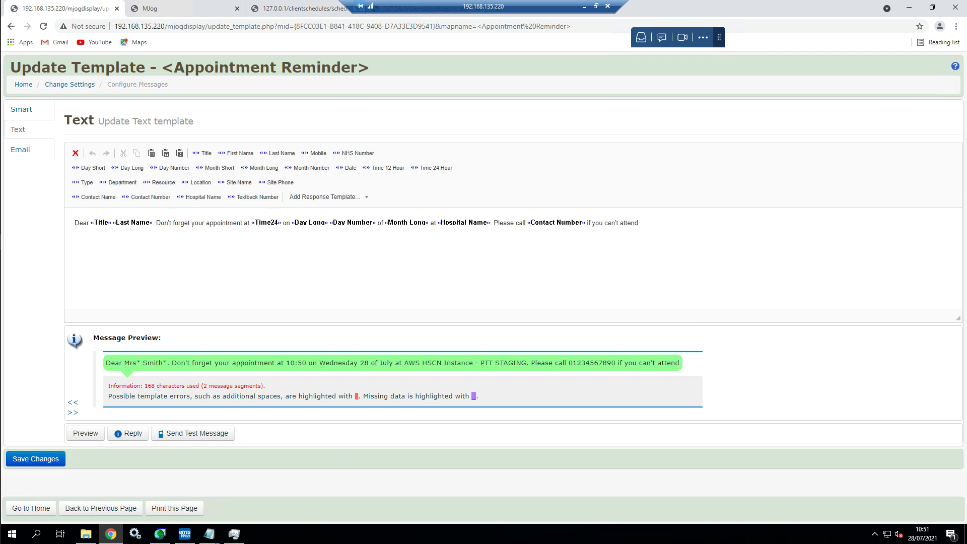
Replace the template's closing sentence with "If you cannot attend reply CANCEL or call" followed by the Contact Number merge field
left_click_drag(494, 223, 638, 222)
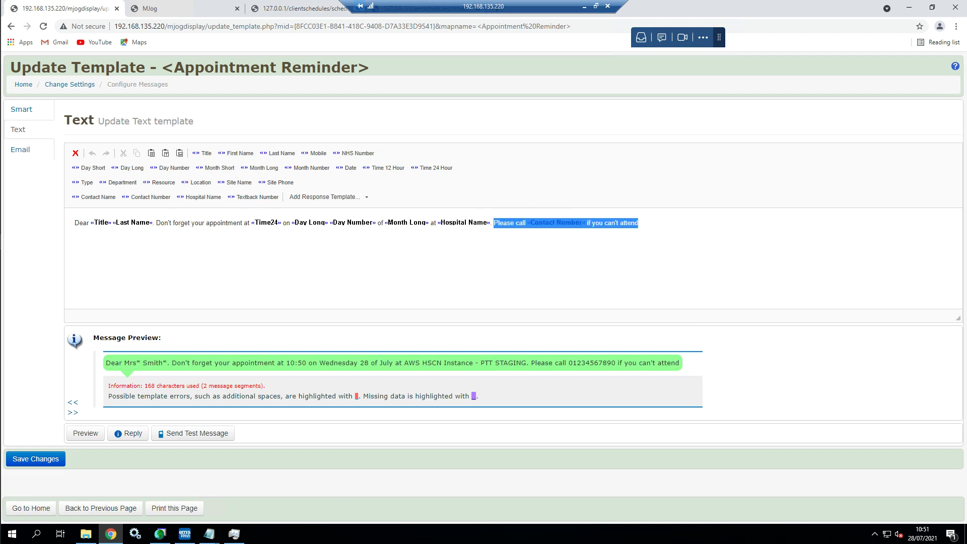
left_click(608, 248)
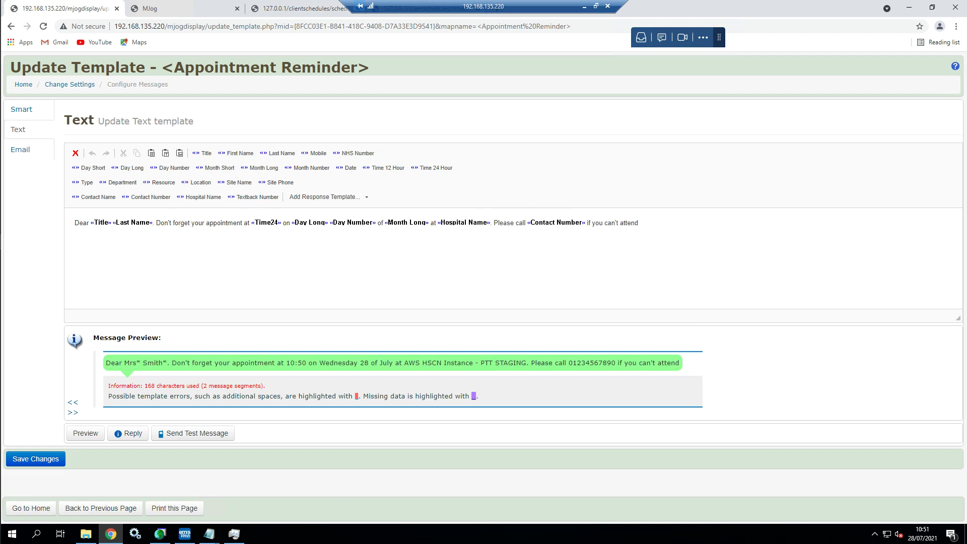
left_click_drag(494, 223, 639, 222)
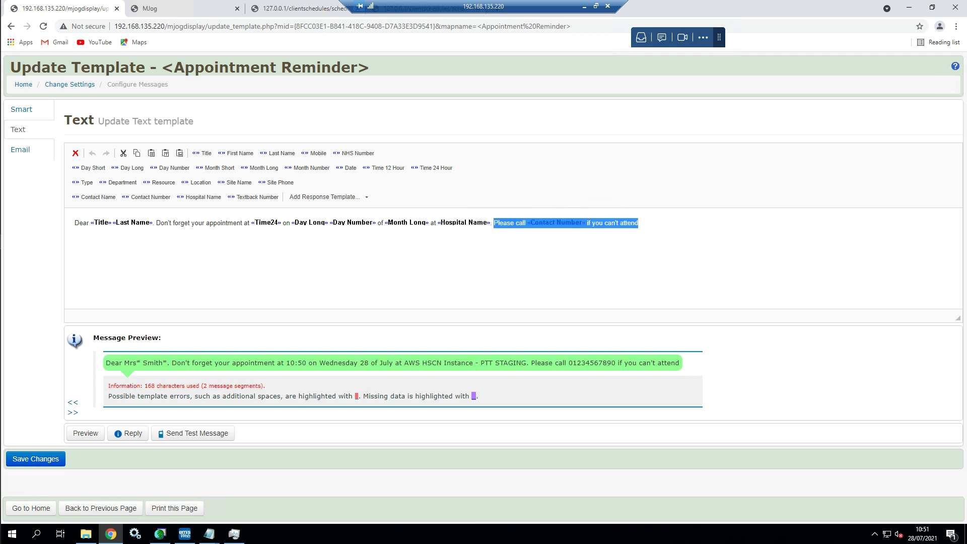
type("If you cannot a")
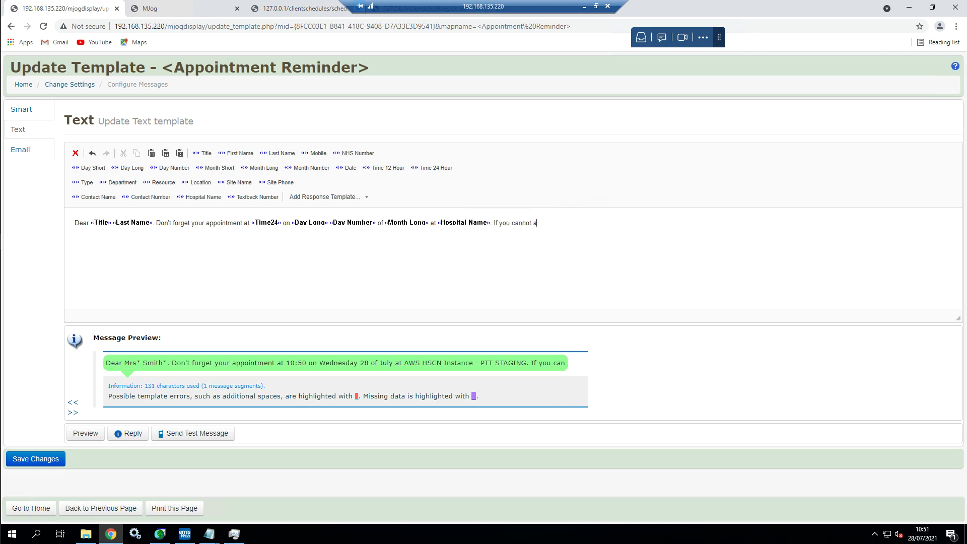
type("ttend reply CANCEL")
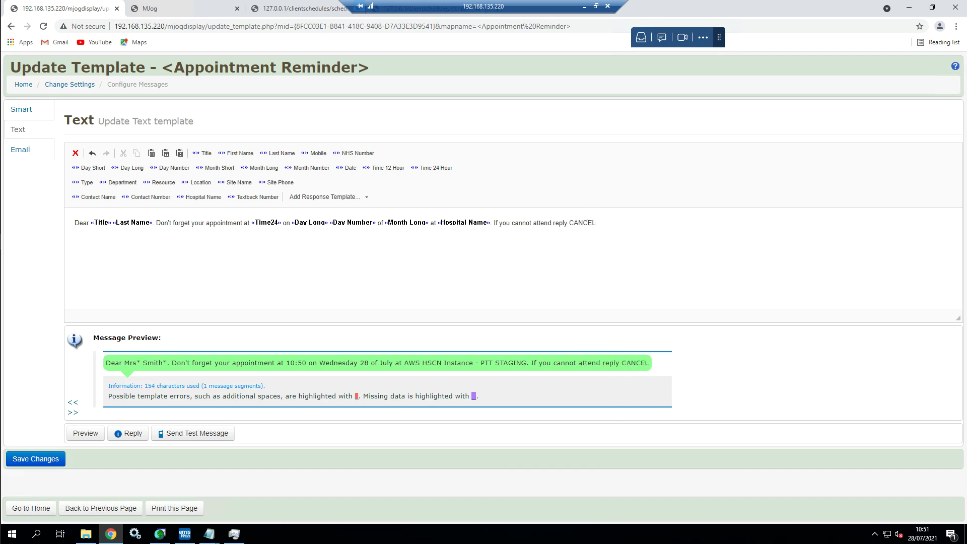
type(" or call")
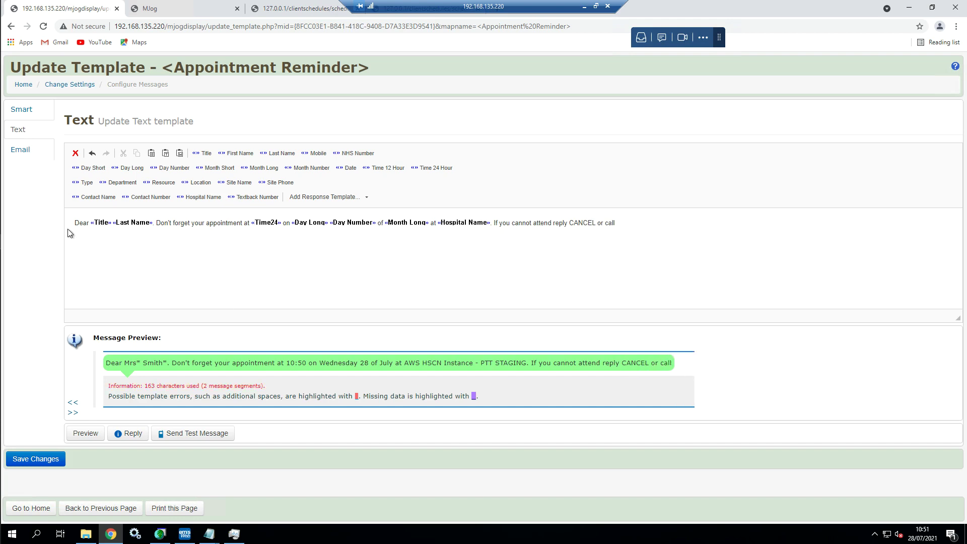
left_click(149, 198)
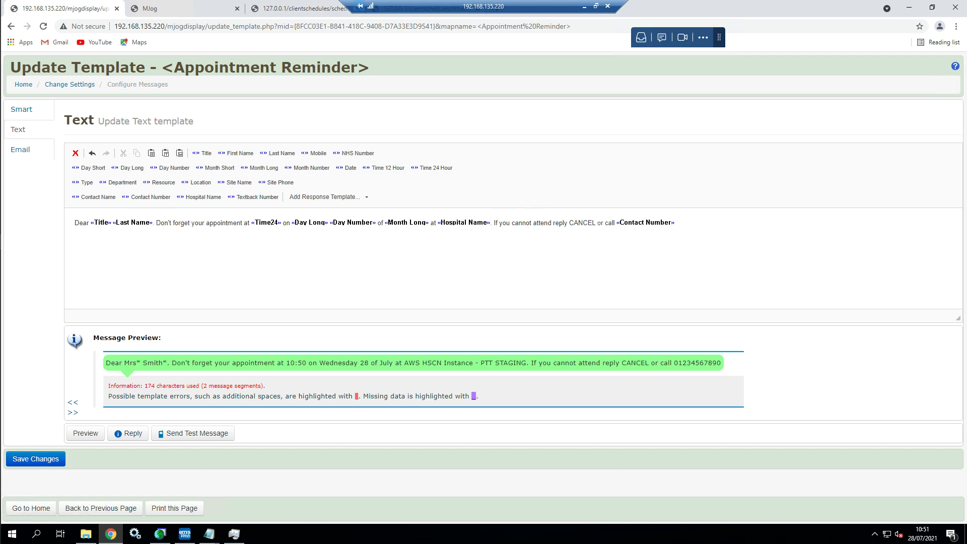
Change the word "reply" before CANCEL to "text" in the reminder's closing sentence
double_click(582, 224)
left_click(533, 268)
left_click(602, 243)
left_click_drag(495, 222, 595, 224)
left_click(561, 223)
key("BackSpace")
key("BackSpace")
key("BackSpace")
key("Delete")
key("Delete")
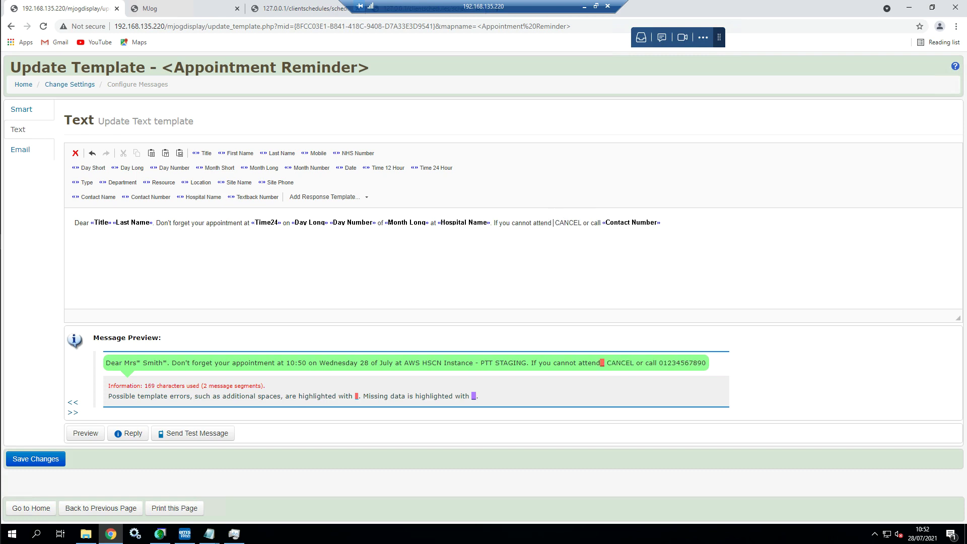
type("text")
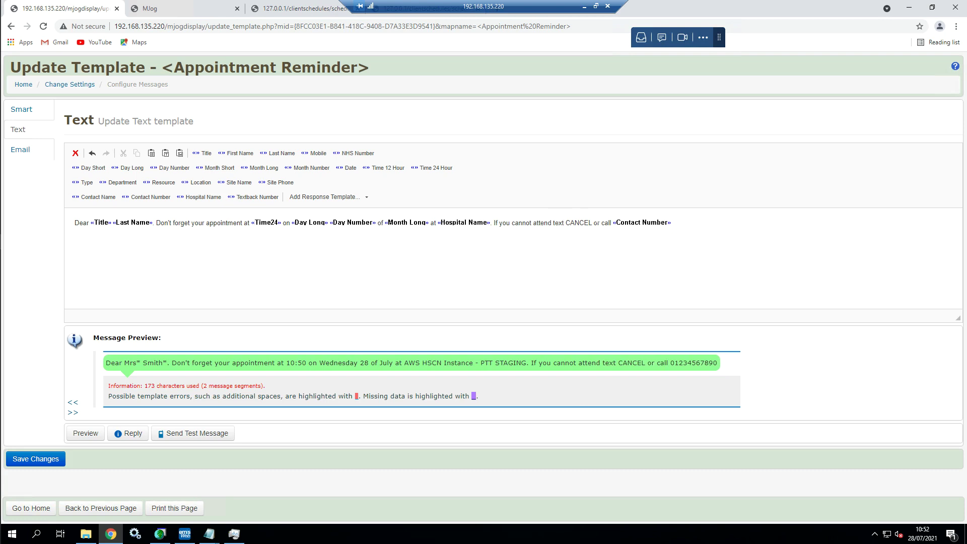
Insert "to" and the Textback Number merge field after CANCEL, and save the template
left_click(594, 222)
type("to")
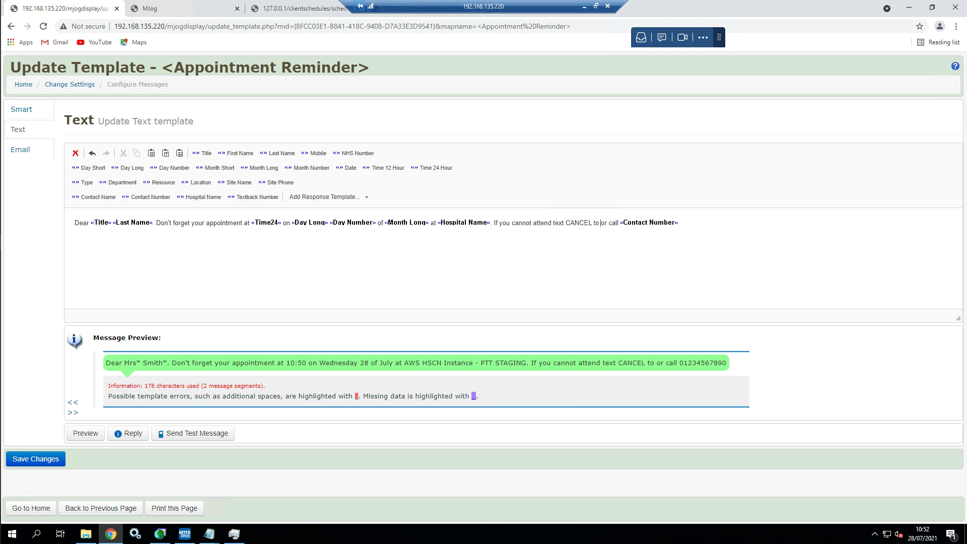
left_click(260, 199)
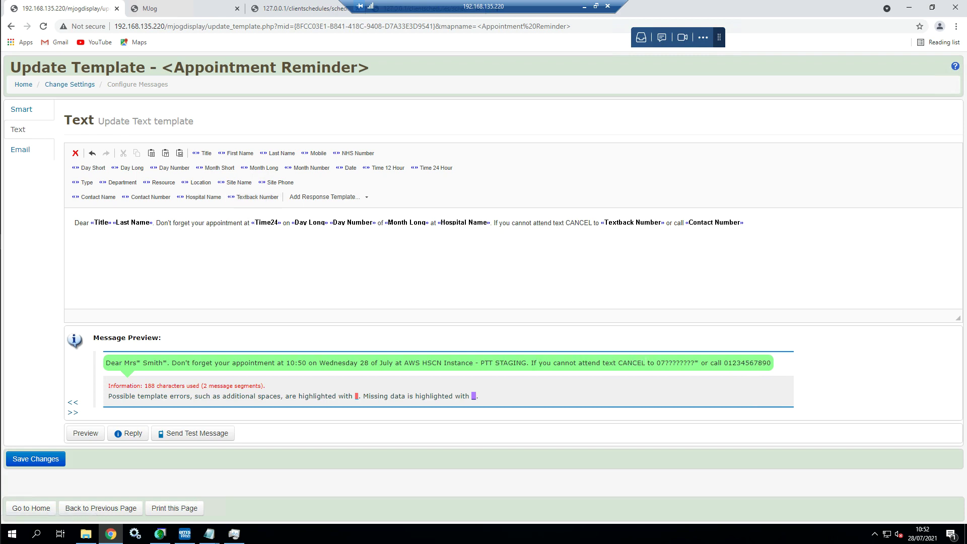
left_click_drag(656, 363, 698, 363)
left_click(49, 463)
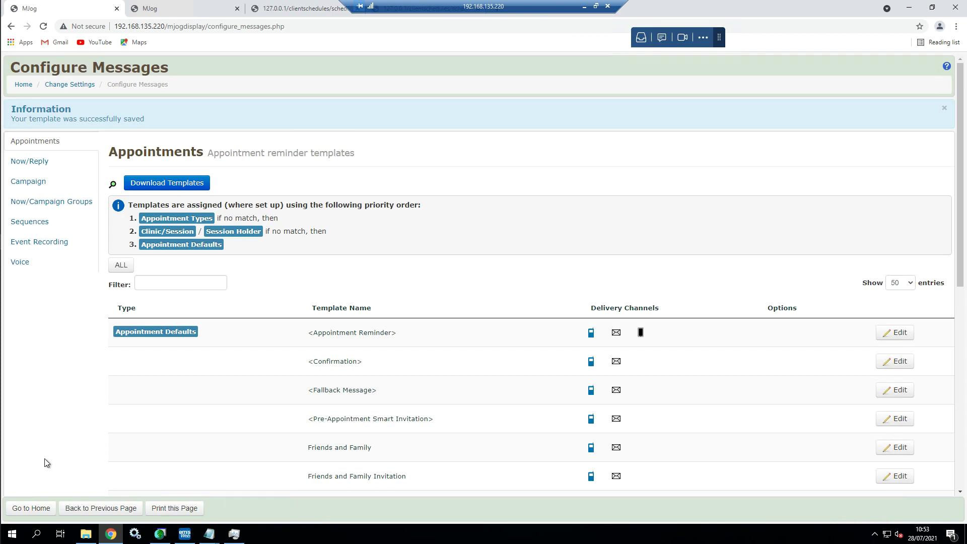
Look over the Confirmation template and the appointment type templates in the appointment template list
left_click_drag(312, 362, 359, 370)
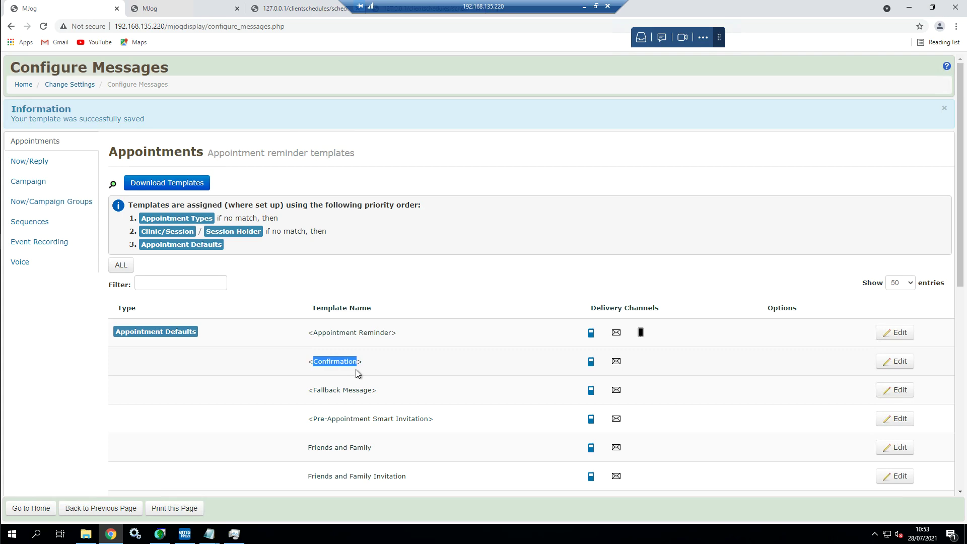
scroll(359, 370, "down", 5)
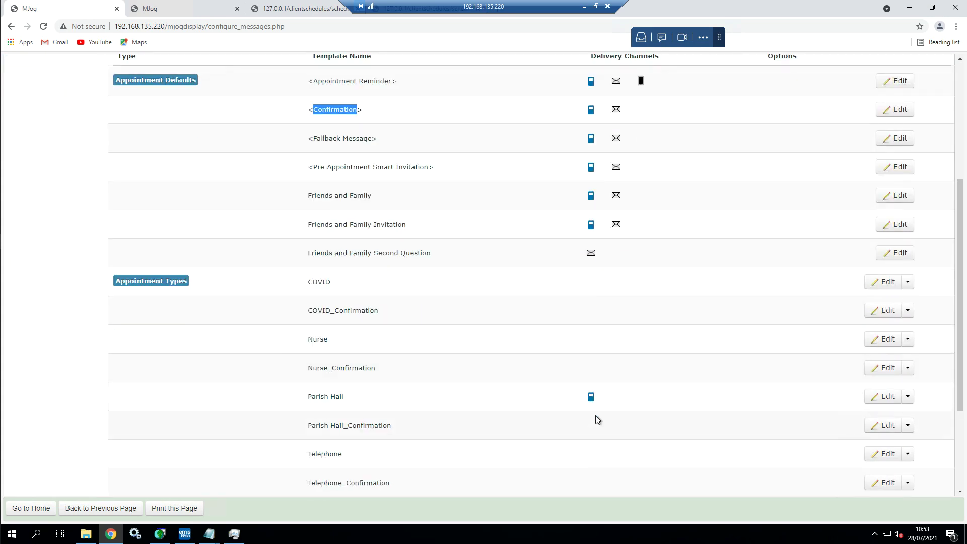
scroll(596, 416, "up", 4)
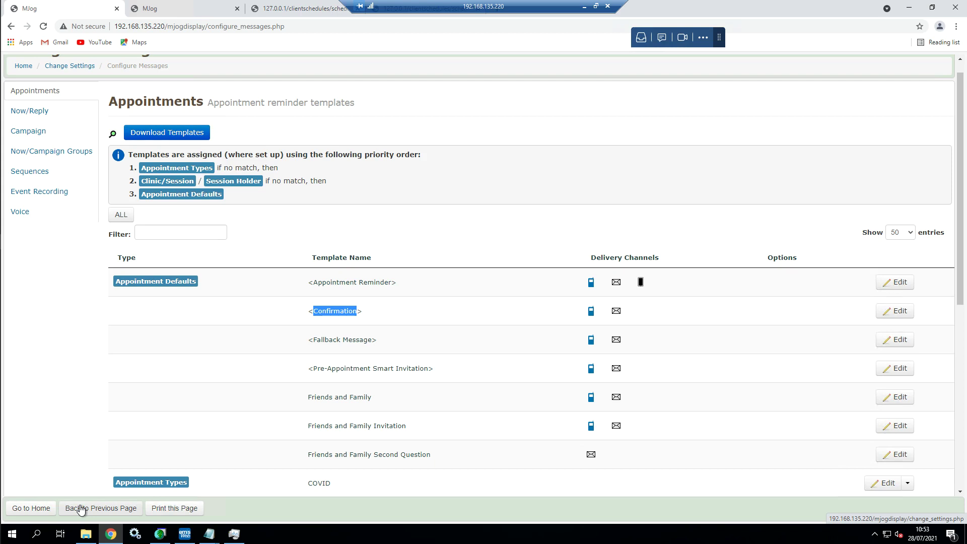
Open the appointment settings for which events get recorded against the patient record
left_click(113, 514)
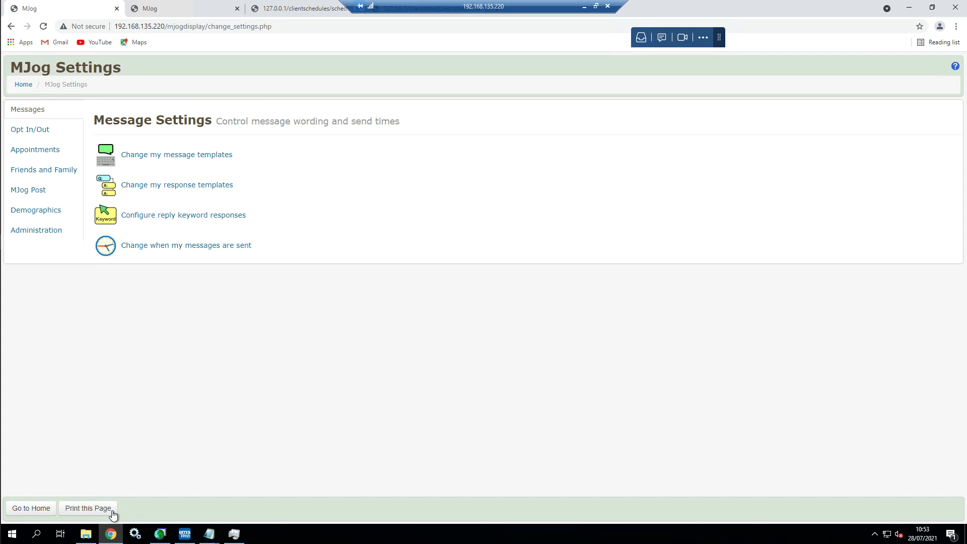
left_click(36, 151)
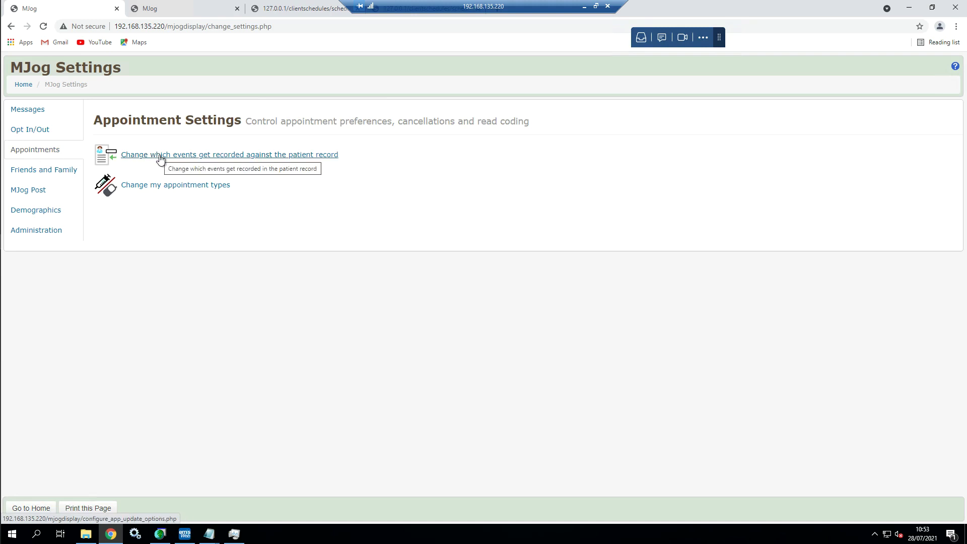
left_click(161, 155)
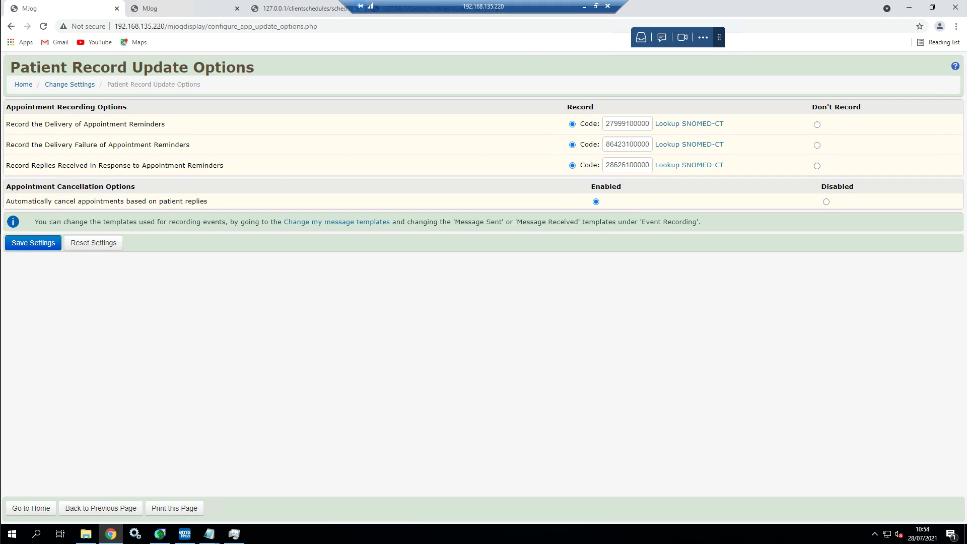
Check the code descriptions for recording reminder delivery, delivery failure and replies received
left_click_drag(10, 124, 165, 124)
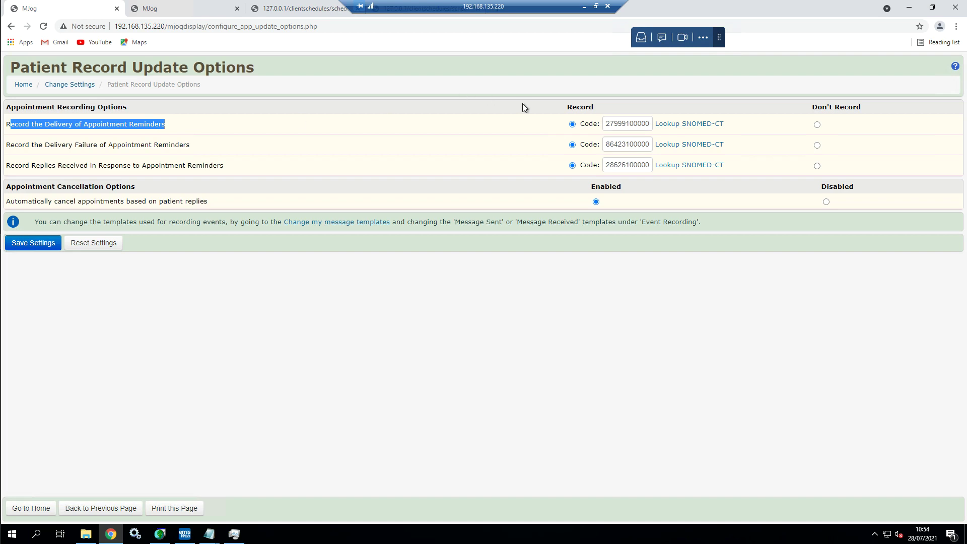
left_click(627, 123)
left_click(524, 131)
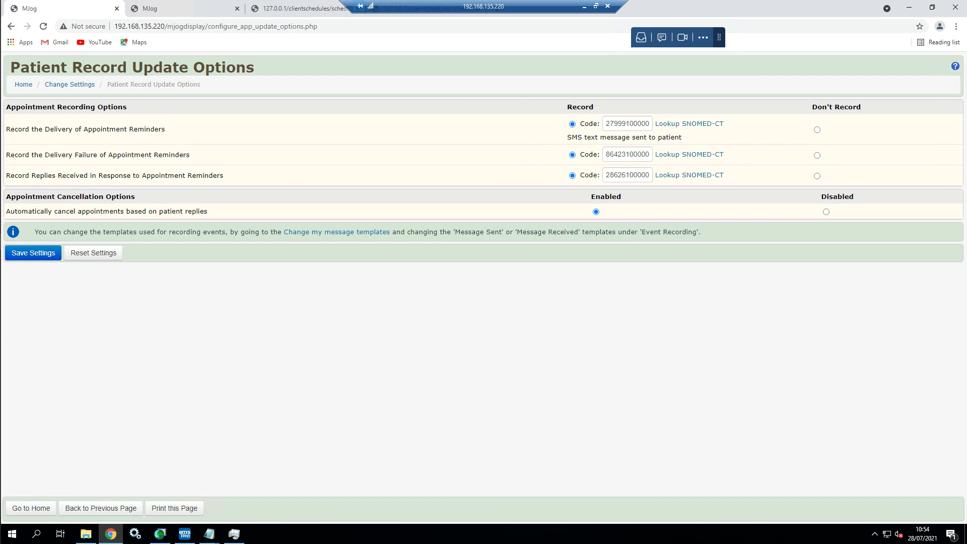
left_click_drag(43, 155, 99, 156)
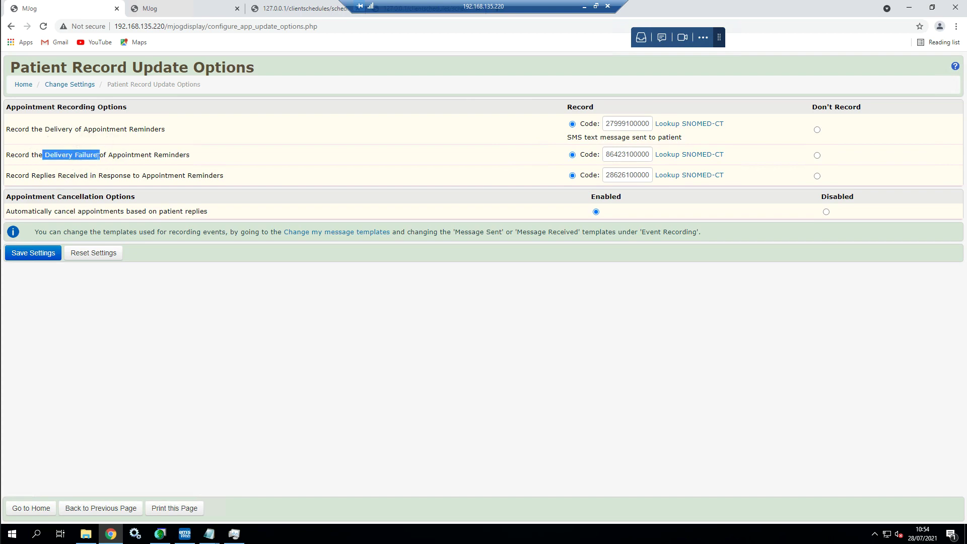
left_click(637, 152)
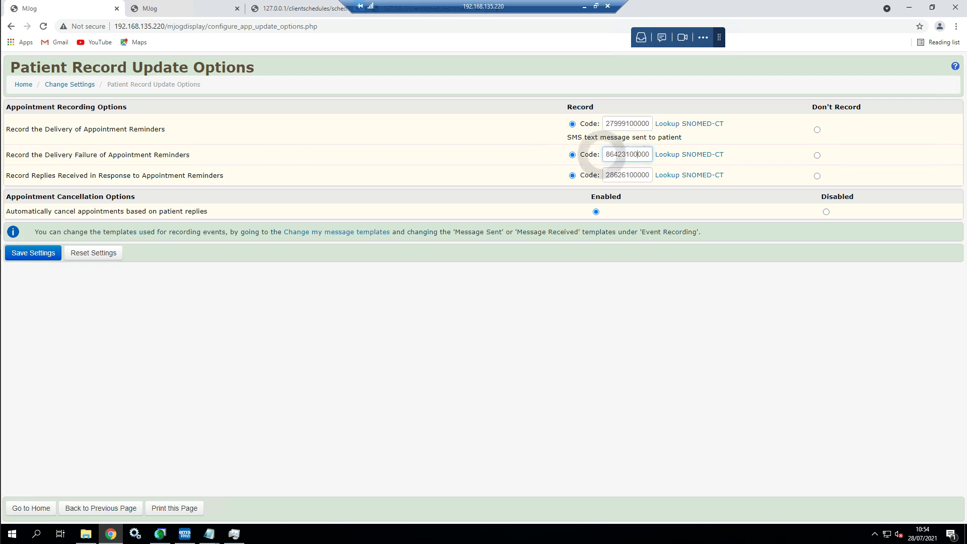
left_click(543, 153)
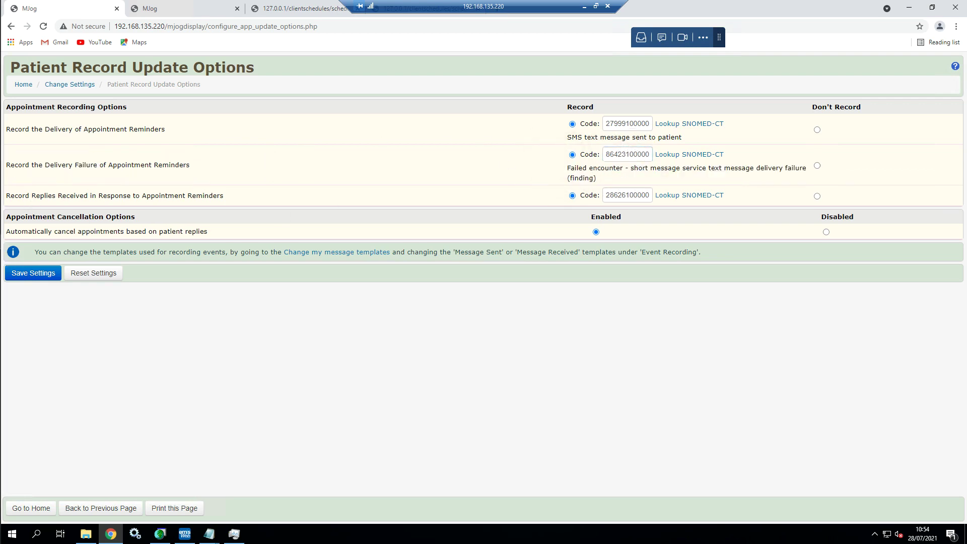
left_click_drag(30, 196, 87, 196)
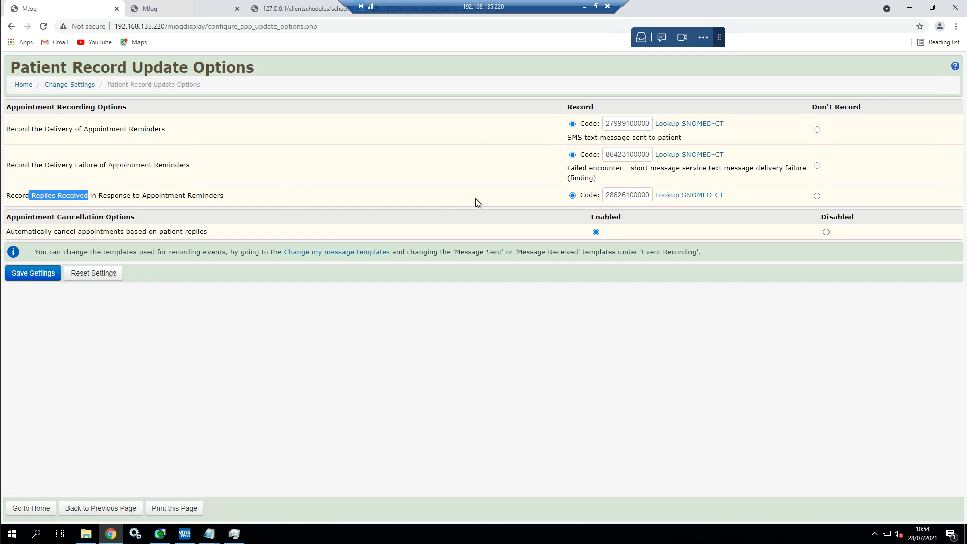
left_click(623, 195)
left_click(514, 220)
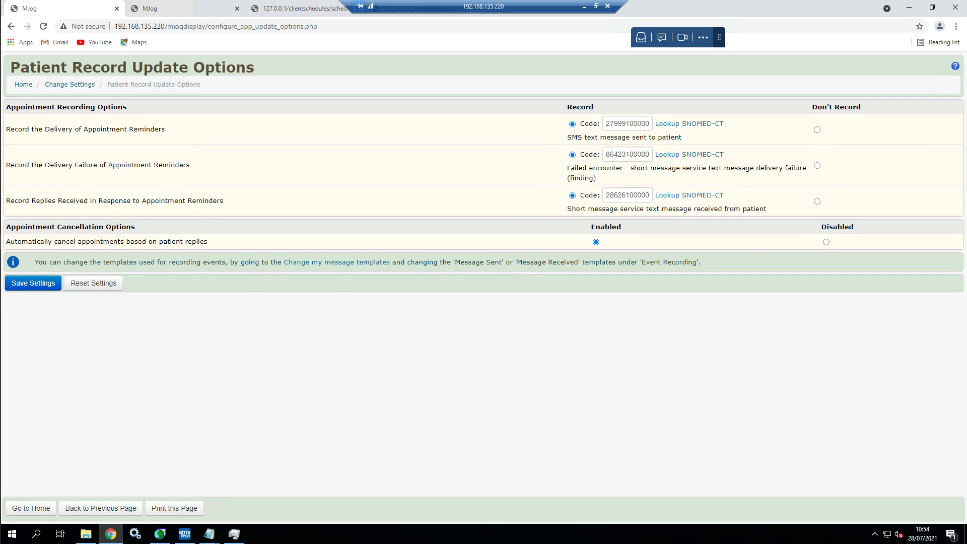
Check the option to automatically cancel appointments based on patient replies, and save the patient record update settings
left_click_drag(53, 241, 125, 241)
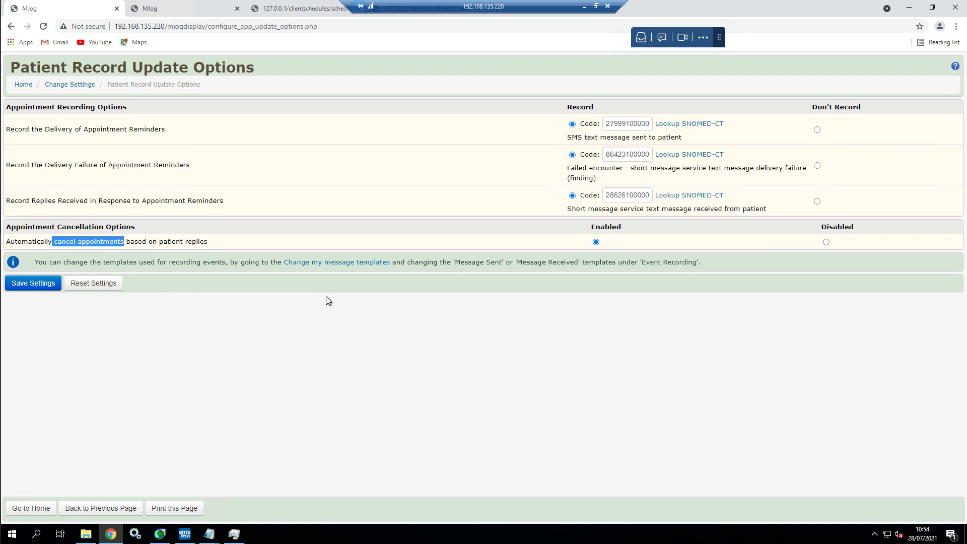
left_click(600, 319)
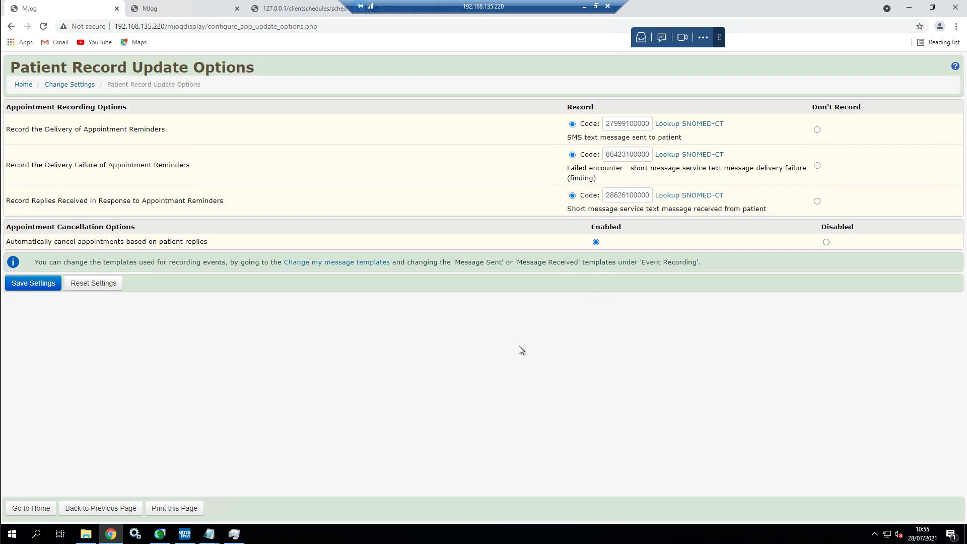
left_click(32, 285)
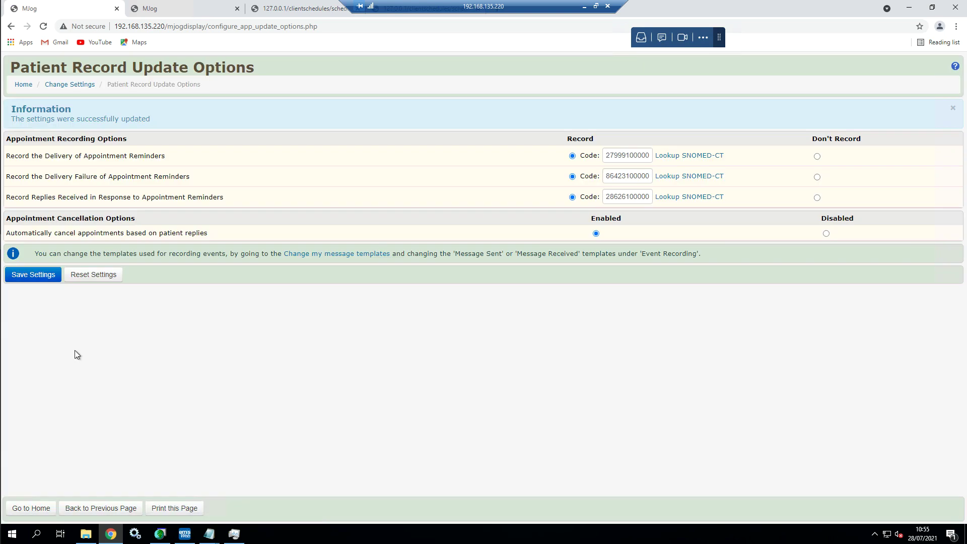
Review the automatic cancellation option again and show the code description for recording replies to appointment reminders
left_click_drag(40, 233, 77, 233)
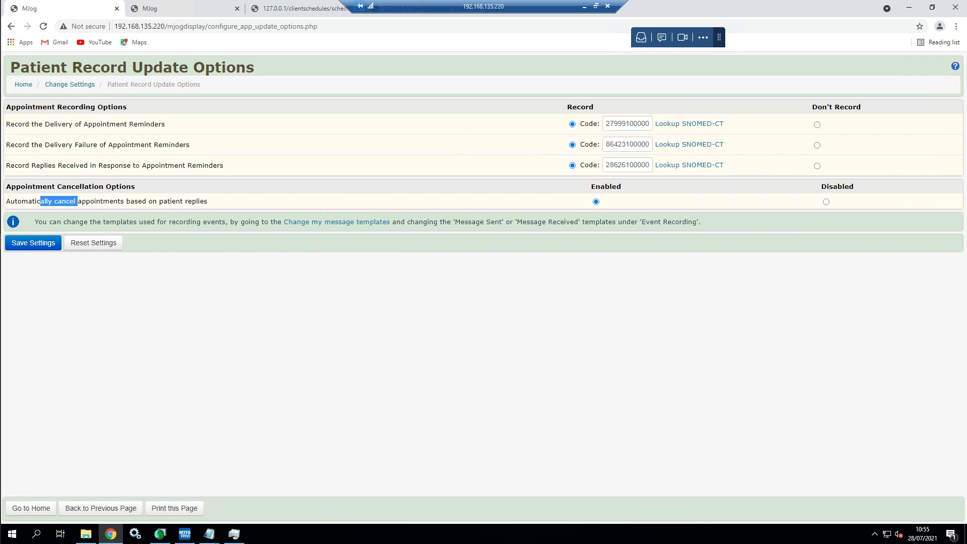
left_click(633, 165)
left_click(539, 165)
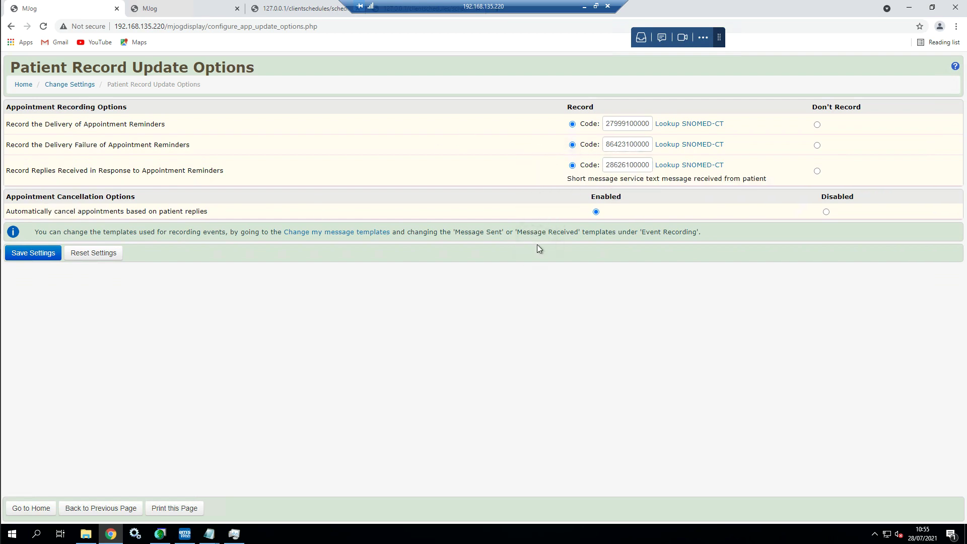